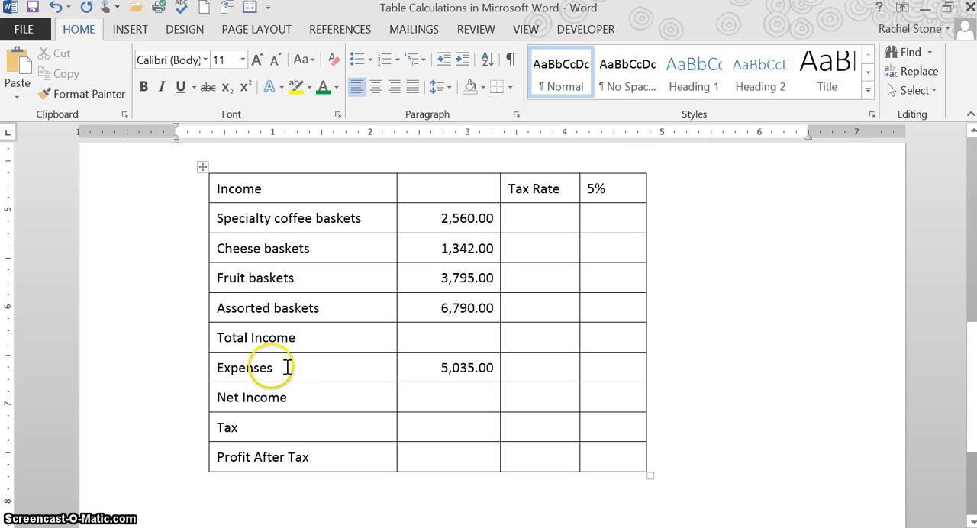
- Open the Formula dialog for the empty Total Income amount cell in the table without row and column labels
{"action": "scroll", "coordinate": [287, 372], "scroll_direction": "up", "scroll_amount": 10}
{"action": "scroll", "coordinate": [287, 372], "scroll_direction": "up", "scroll_amount": 1}
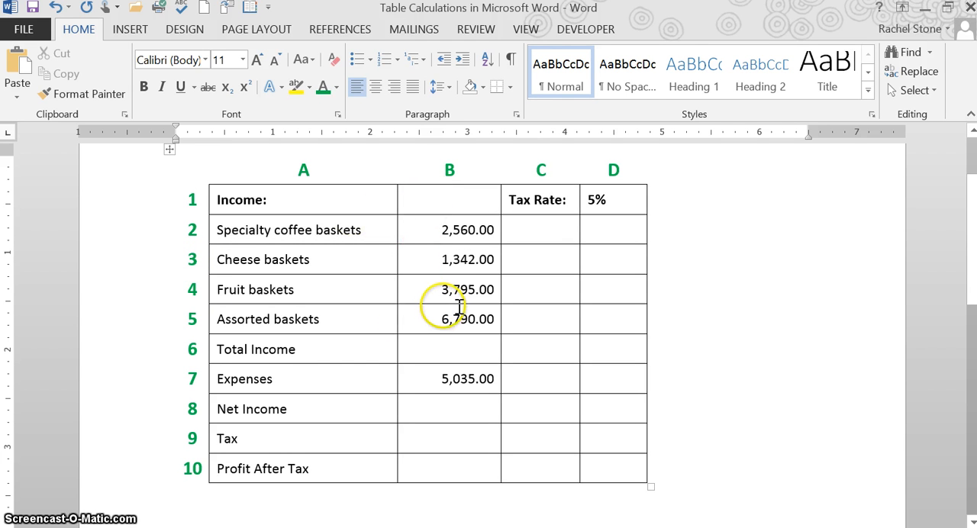
{"action": "left_click", "coordinate": [488, 349]}
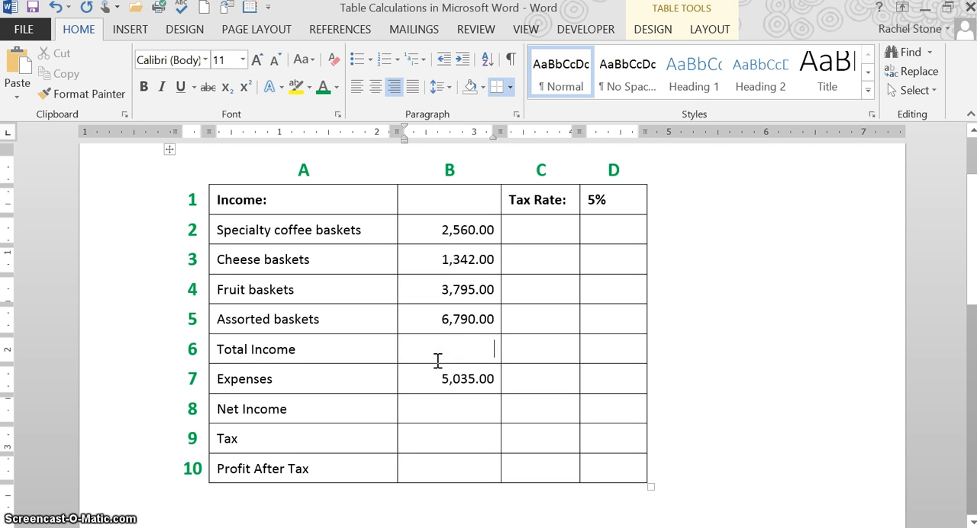
{"action": "scroll", "coordinate": [438, 360], "scroll_direction": "down", "scroll_amount": 10}
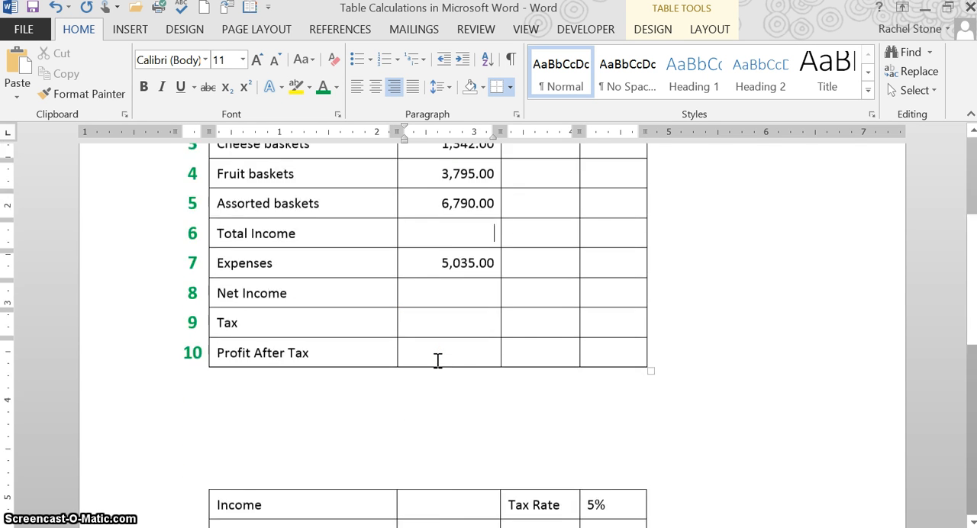
{"action": "left_click", "coordinate": [481, 341]}
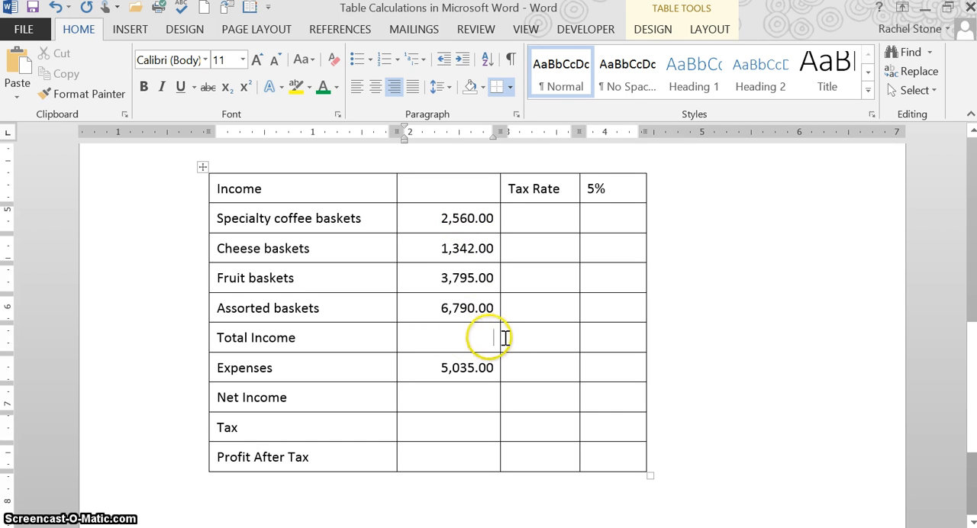
{"action": "left_click", "coordinate": [678, 9]}
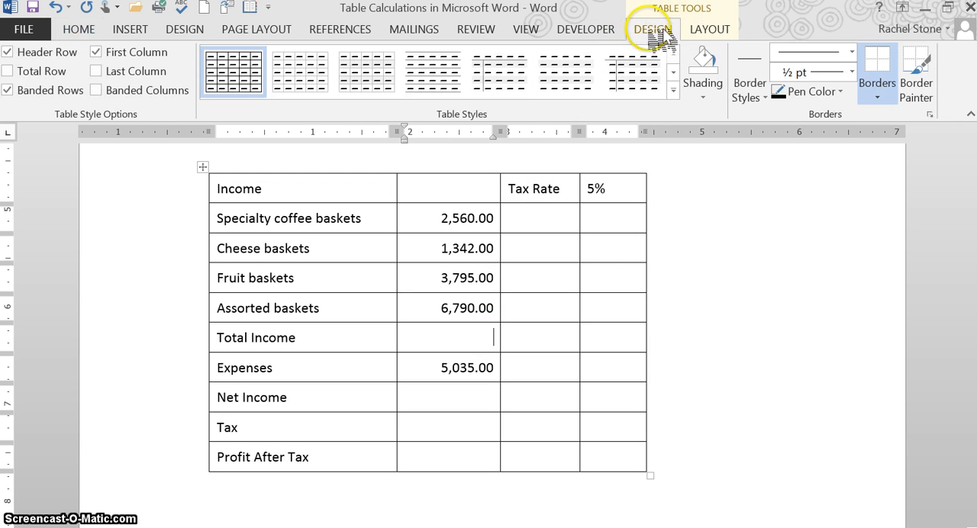
{"action": "left_click", "coordinate": [710, 30]}
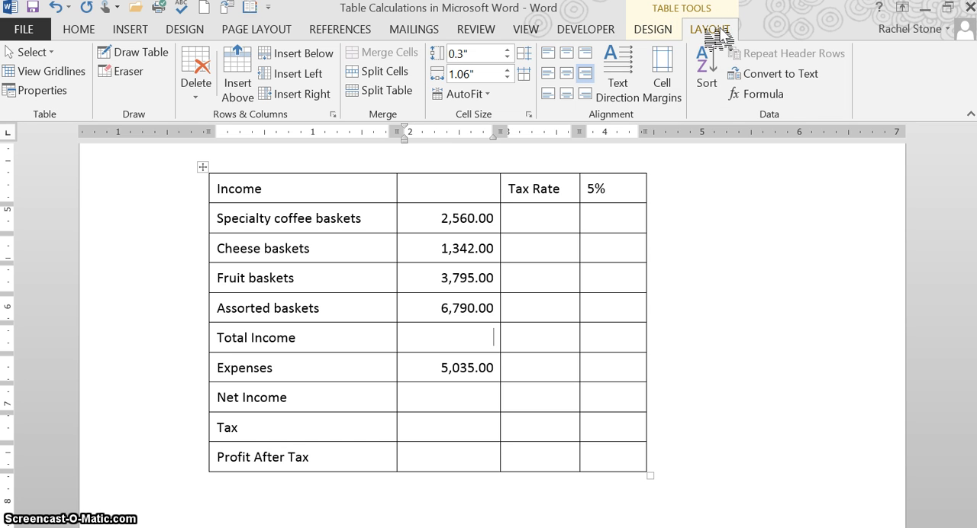
{"action": "left_click", "coordinate": [766, 97]}
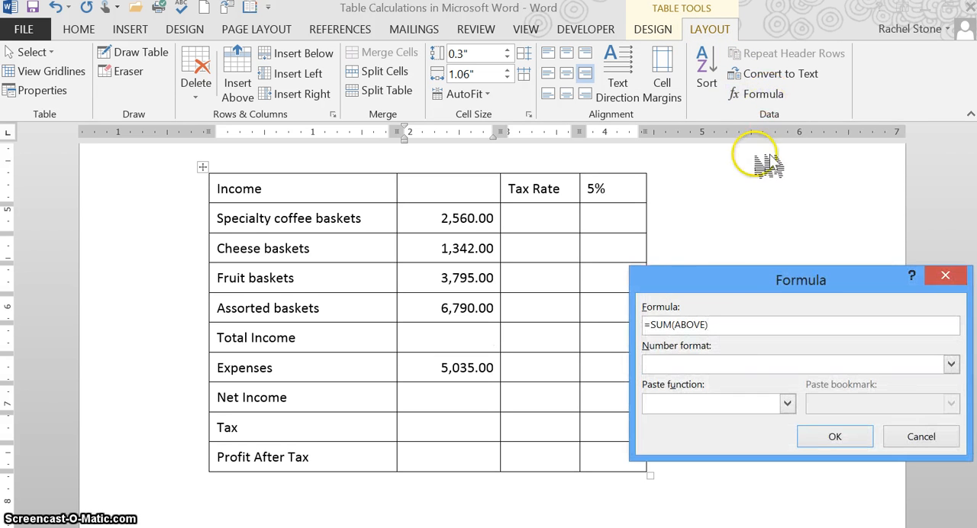
- Insert the formula =SUM(ABOVE) for Total Income with the number format $#,##0.00;($#,##0.00)
{"action": "left_click_drag", "start_coordinate": [729, 278], "coordinate": [645, 200]}
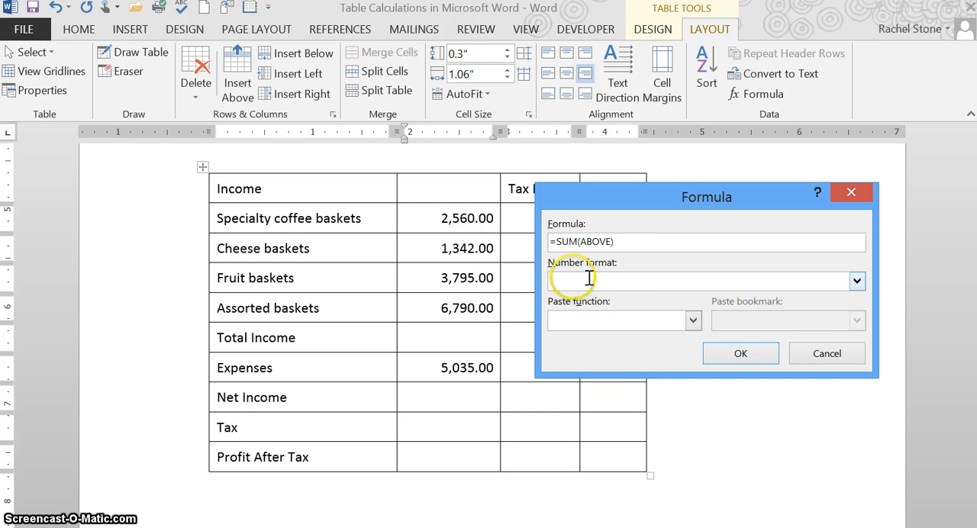
{"action": "left_click", "coordinate": [858, 281]}
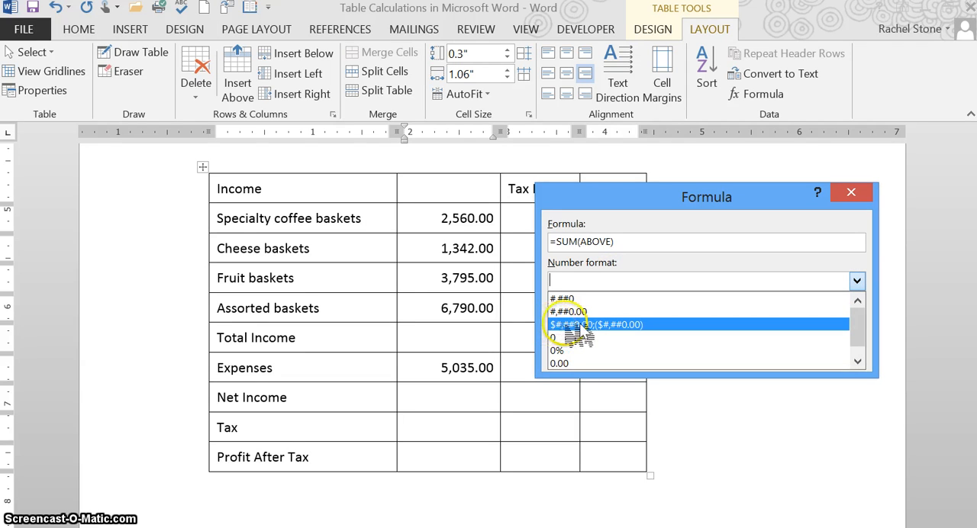
{"action": "left_click", "coordinate": [859, 361]}
{"action": "left_click_drag", "start_coordinate": [855, 341], "coordinate": [855, 332]}
{"action": "left_click", "coordinate": [641, 325]}
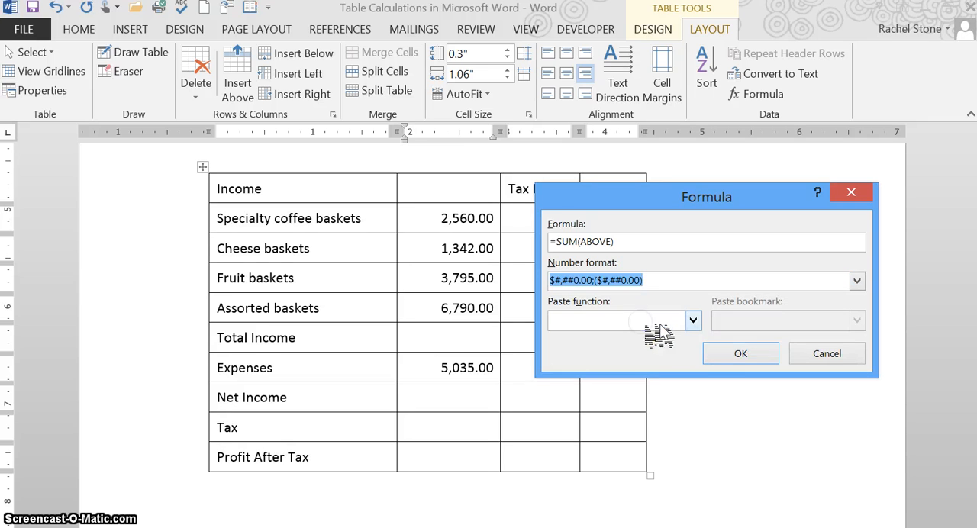
{"action": "left_click", "coordinate": [736, 355]}
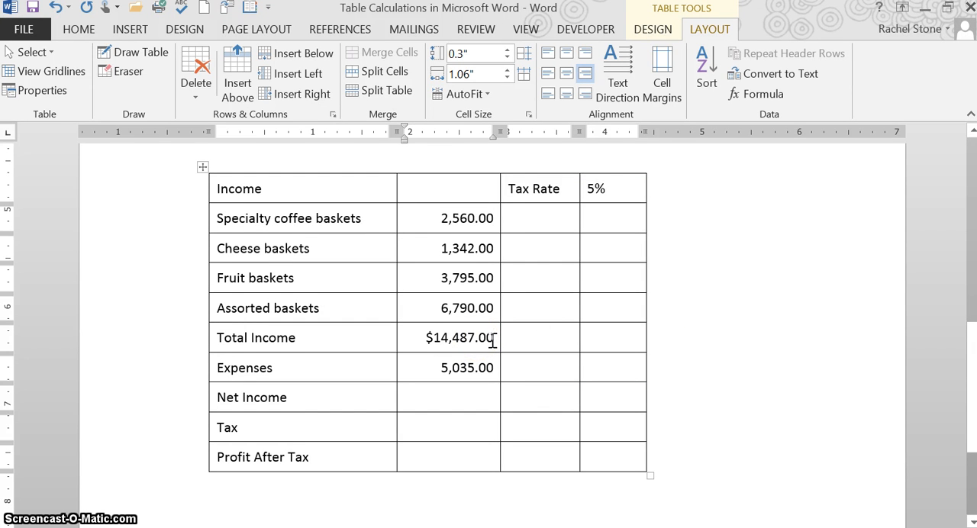
- Calculate Net Income in its amount cell with the formula =B6-B7 and the number format $#,##0.00;($#,##0.00)
{"action": "left_click", "coordinate": [501, 398]}
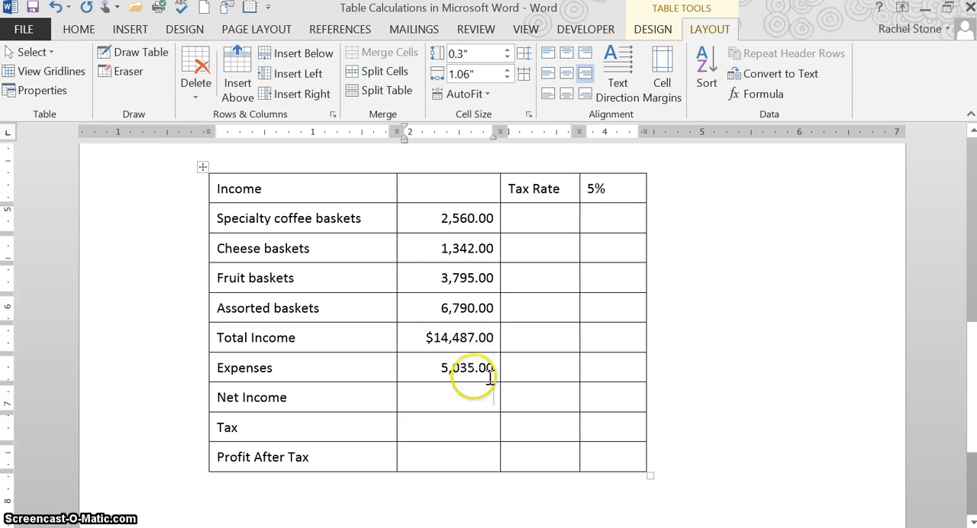
{"action": "scroll", "coordinate": [492, 378], "scroll_direction": "up", "scroll_amount": 3}
{"action": "scroll", "coordinate": [495, 382], "scroll_direction": "up", "scroll_amount": 3}
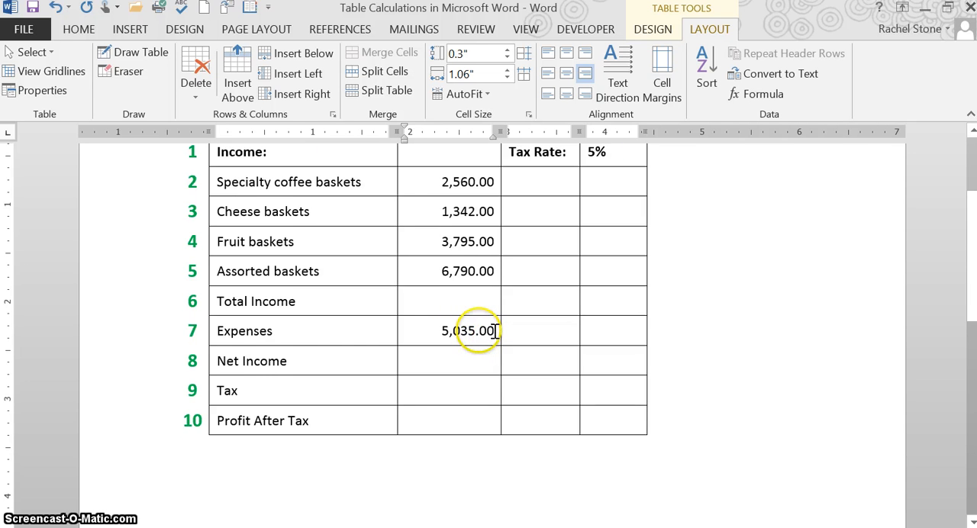
{"action": "scroll", "coordinate": [489, 330], "scroll_direction": "up", "scroll_amount": 1}
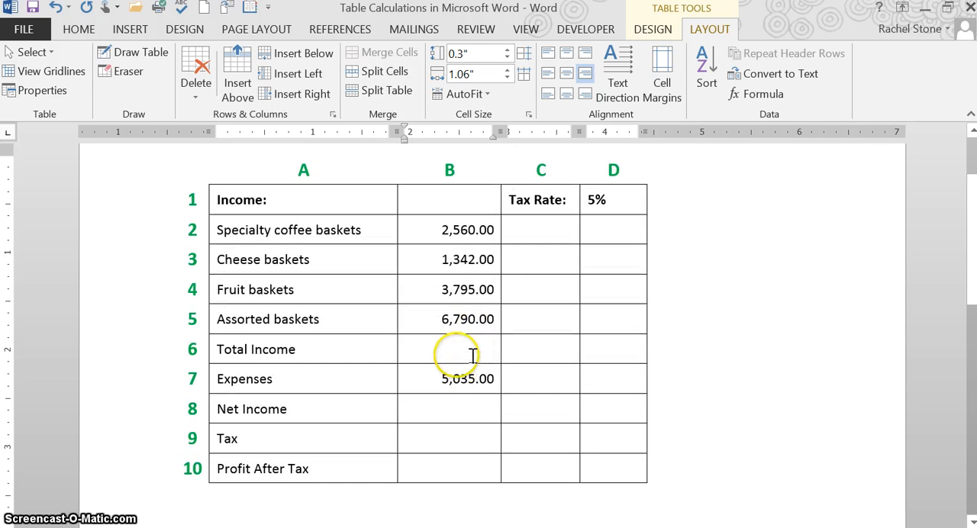
{"action": "scroll", "coordinate": [493, 350], "scroll_direction": "down", "scroll_amount": 10}
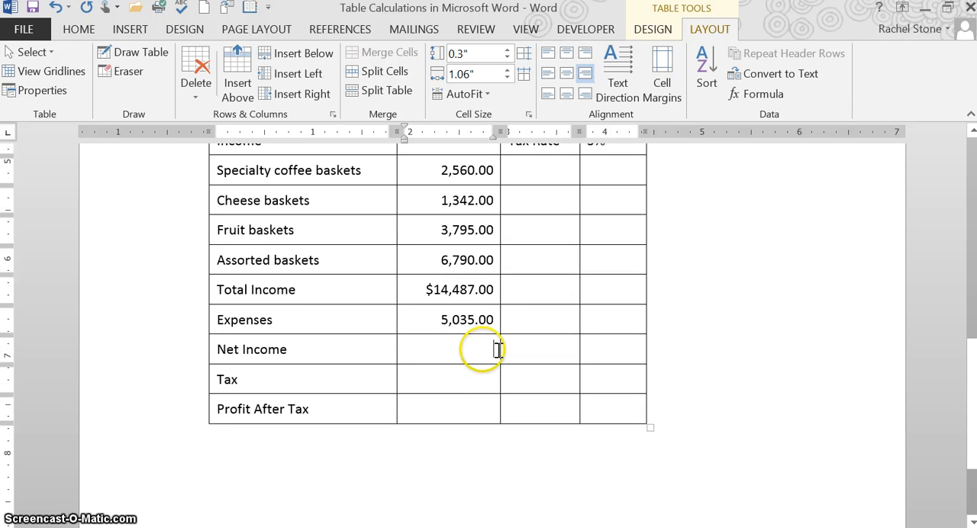
{"action": "left_click", "coordinate": [497, 350]}
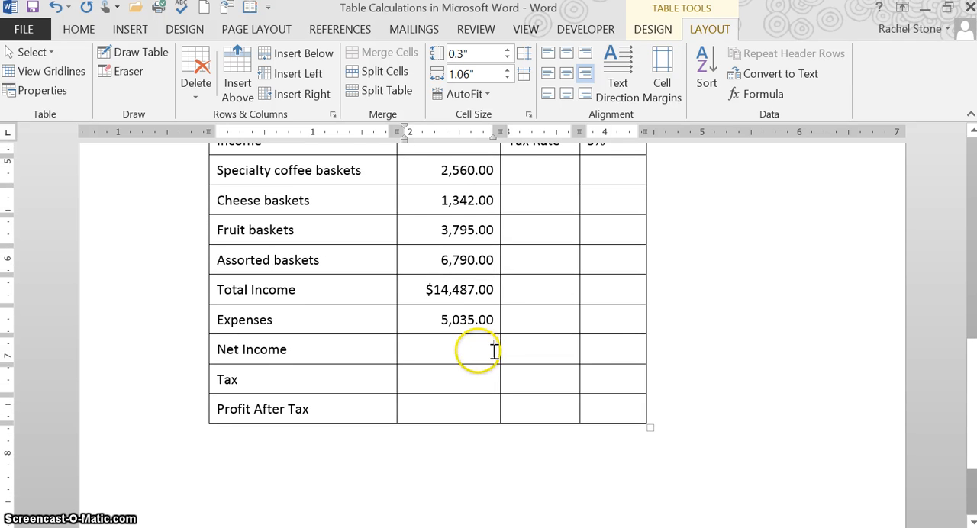
{"action": "left_click", "coordinate": [756, 94]}
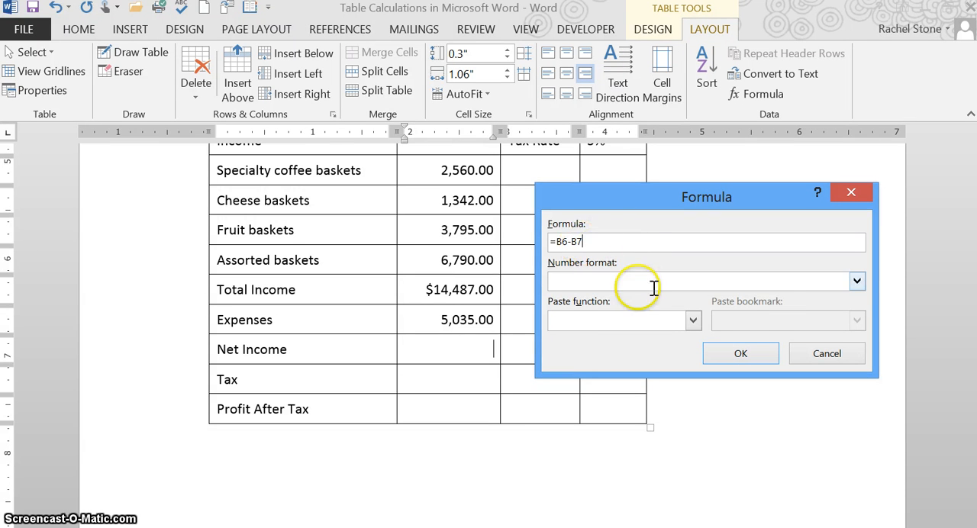
{"action": "left_click", "coordinate": [858, 281]}
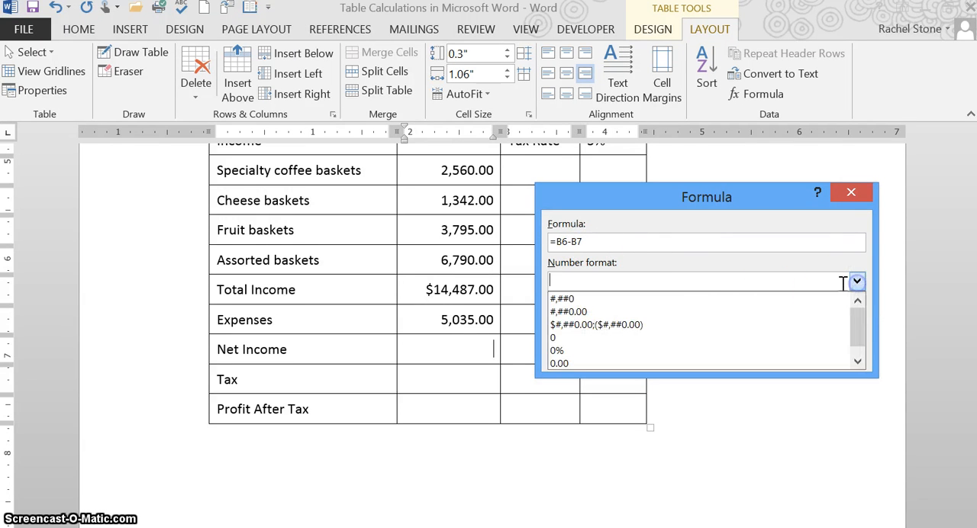
{"action": "left_click", "coordinate": [686, 326]}
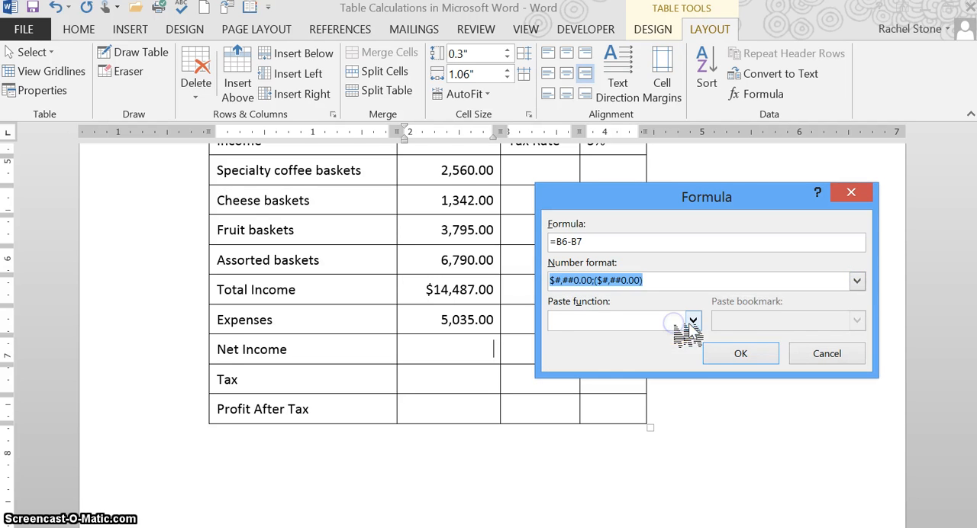
{"action": "left_click", "coordinate": [737, 353]}
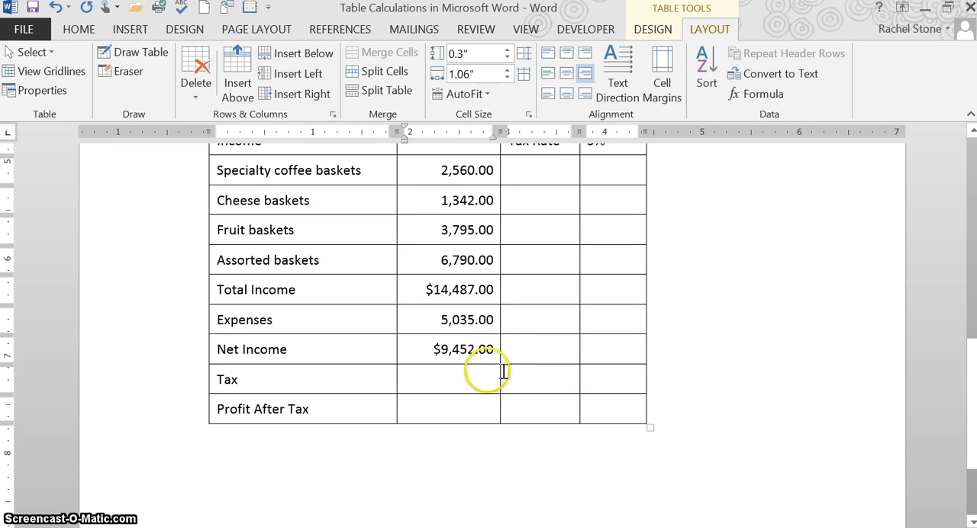
- Calculate Tax in its amount cell with the formula =B8*D1 and the number format $#,##0.00;($#,##0.00)
{"action": "left_click", "coordinate": [498, 377]}
{"action": "scroll", "coordinate": [541, 381], "scroll_direction": "up", "scroll_amount": 1}
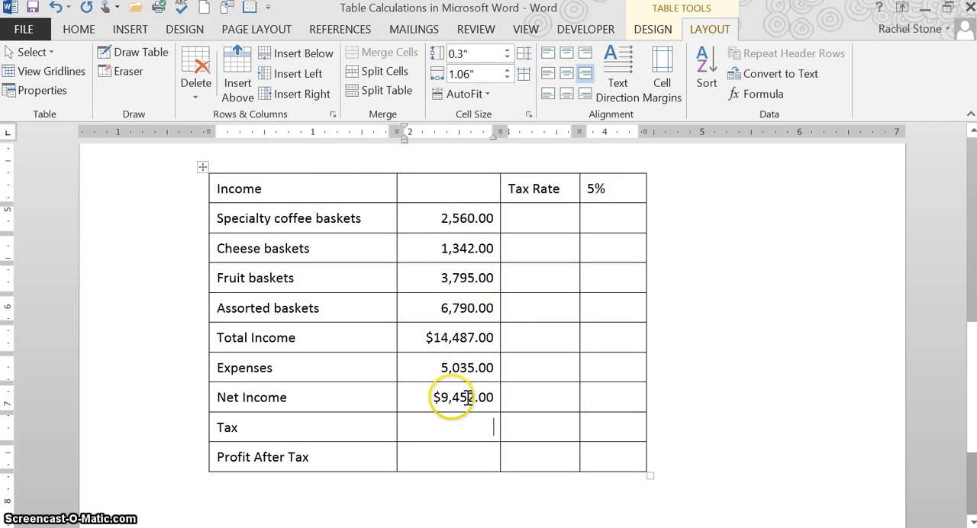
{"action": "left_click", "coordinate": [480, 424]}
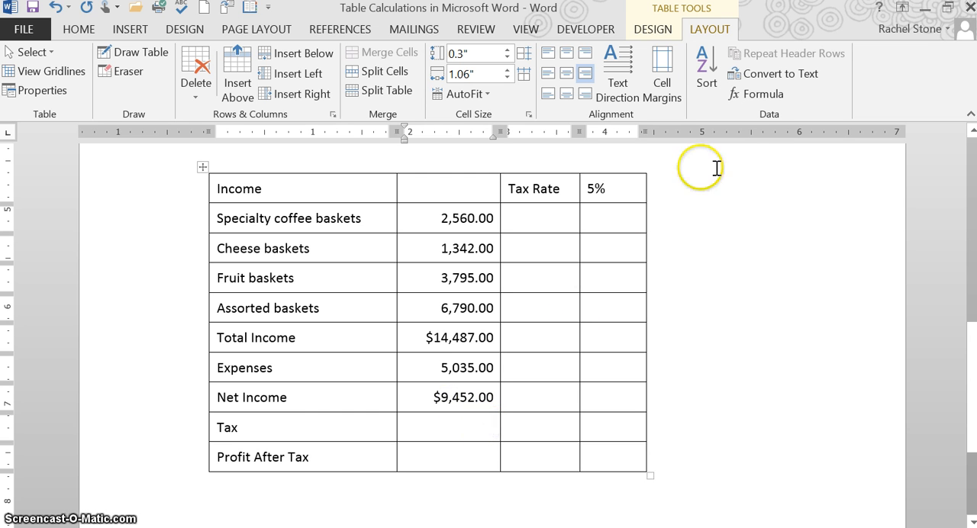
{"action": "left_click", "coordinate": [771, 95]}
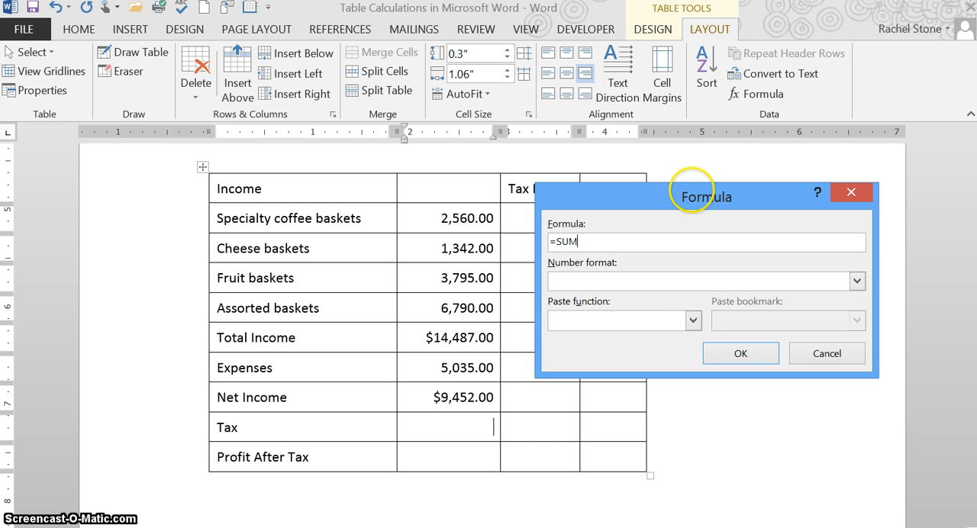
{"action": "key", "text": "BackSpace"}
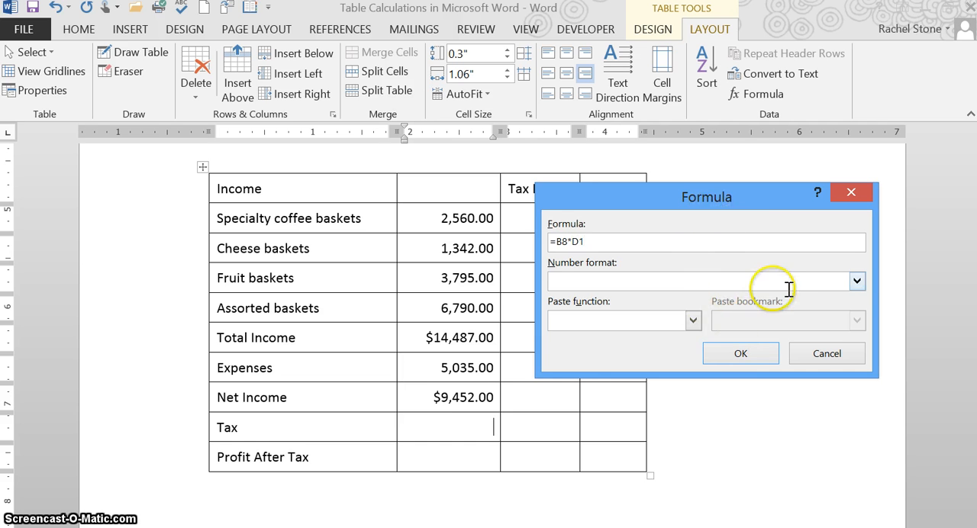
{"action": "left_click", "coordinate": [859, 285]}
{"action": "left_click", "coordinate": [857, 280]}
{"action": "left_click", "coordinate": [756, 332]}
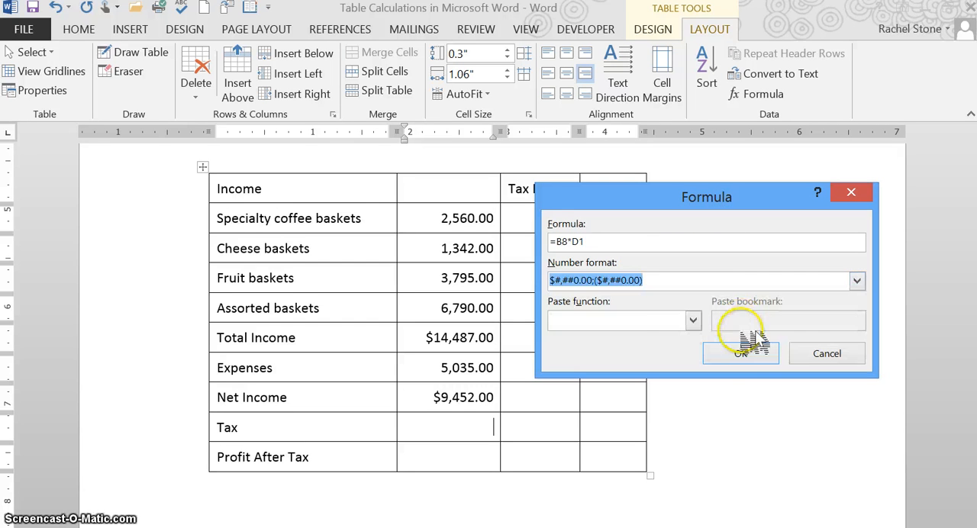
{"action": "left_click", "coordinate": [739, 355]}
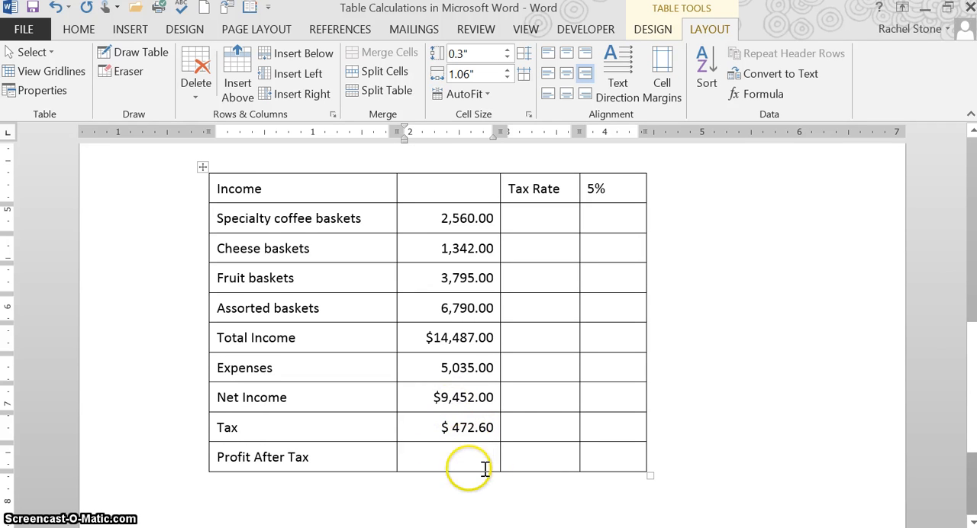
- Calculate Profit After Tax in its amount cell with the formula =B8-B9 and the number format $#,##0.00;($#,##0.00)
{"action": "scroll", "coordinate": [486, 466], "scroll_direction": "up", "scroll_amount": 10}
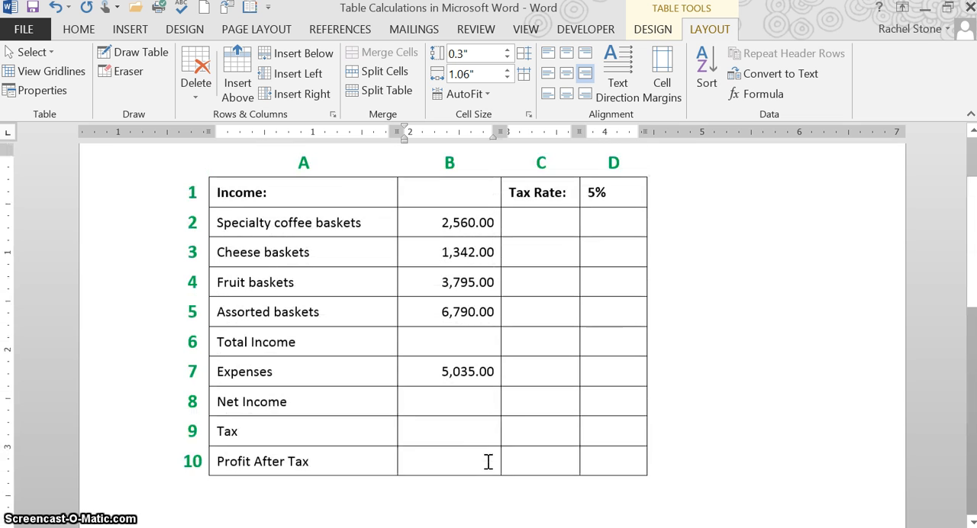
{"action": "scroll", "coordinate": [489, 462], "scroll_direction": "up", "scroll_amount": 1}
{"action": "left_click", "coordinate": [482, 469]}
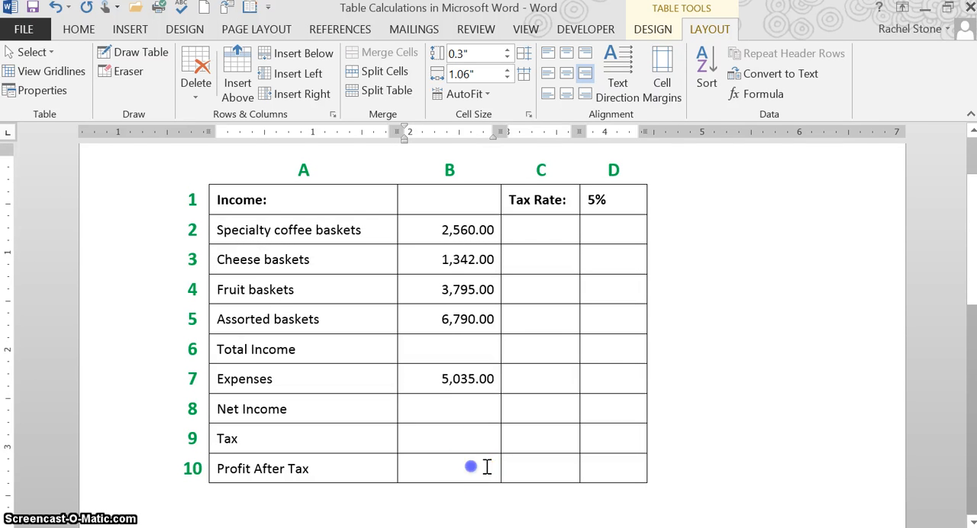
{"action": "left_click", "coordinate": [491, 410]}
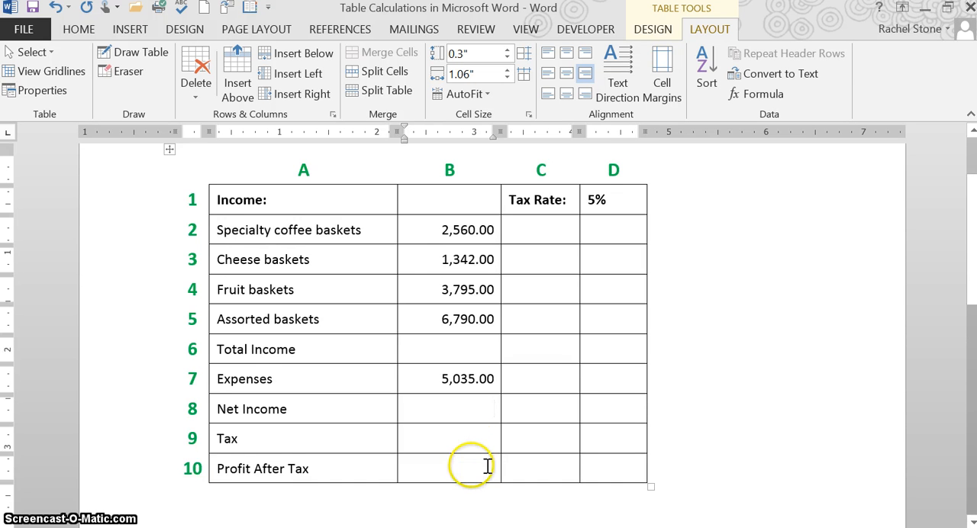
{"action": "scroll", "coordinate": [486, 464], "scroll_direction": "down", "scroll_amount": 6}
{"action": "left_click", "coordinate": [481, 362]}
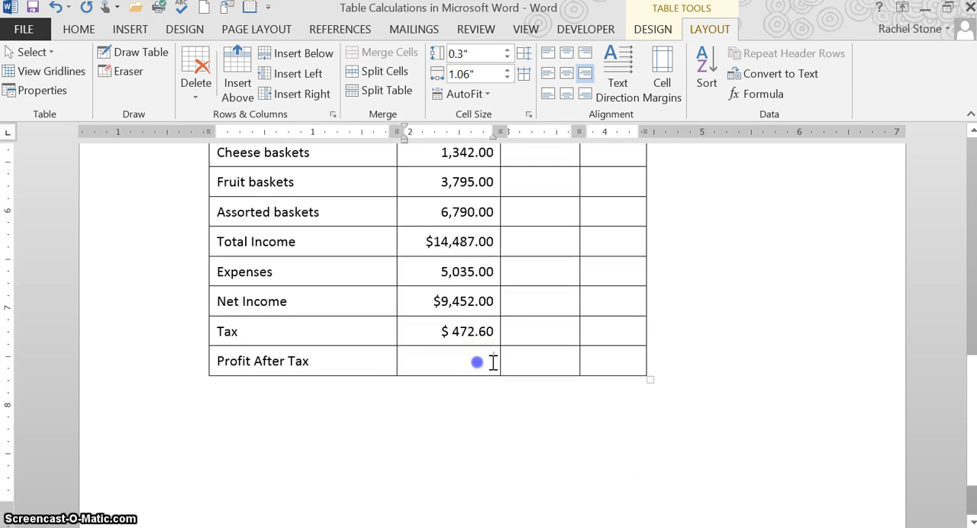
{"action": "scroll", "coordinate": [493, 374], "scroll_direction": "up", "scroll_amount": 2}
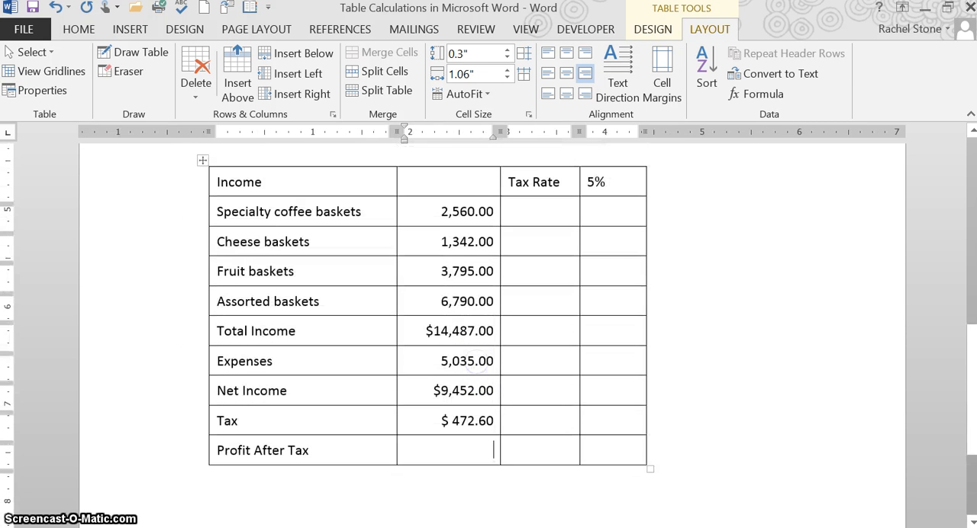
{"action": "left_click", "coordinate": [756, 94]}
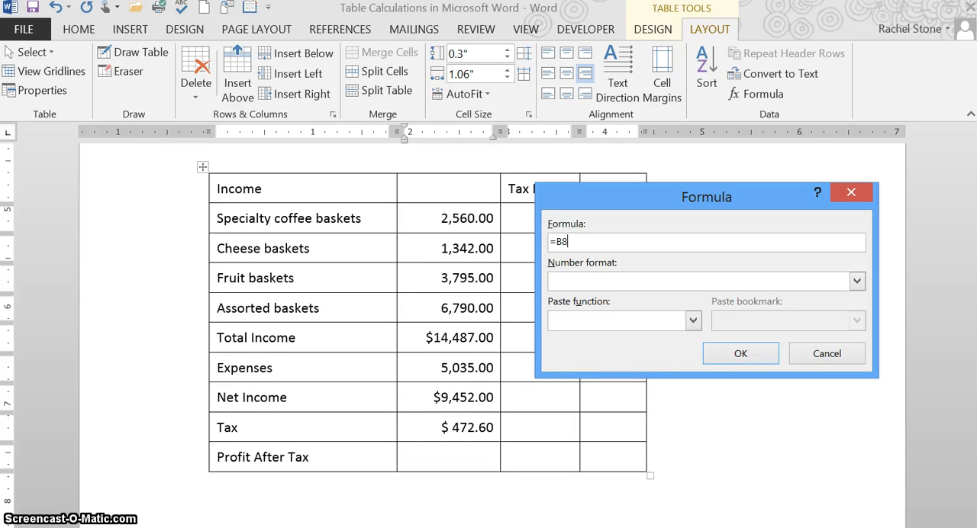
{"action": "type", "text": "-"}
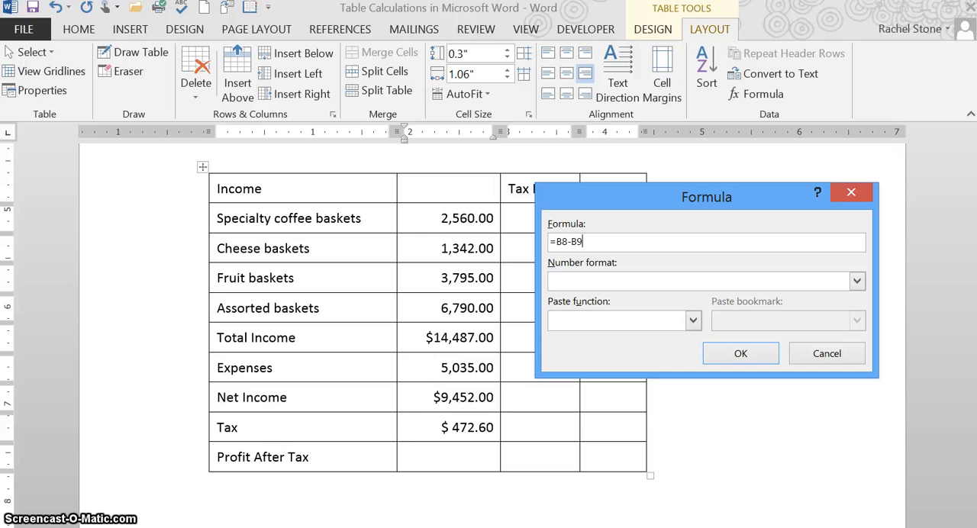
{"action": "left_click", "coordinate": [858, 281]}
{"action": "left_click", "coordinate": [739, 327]}
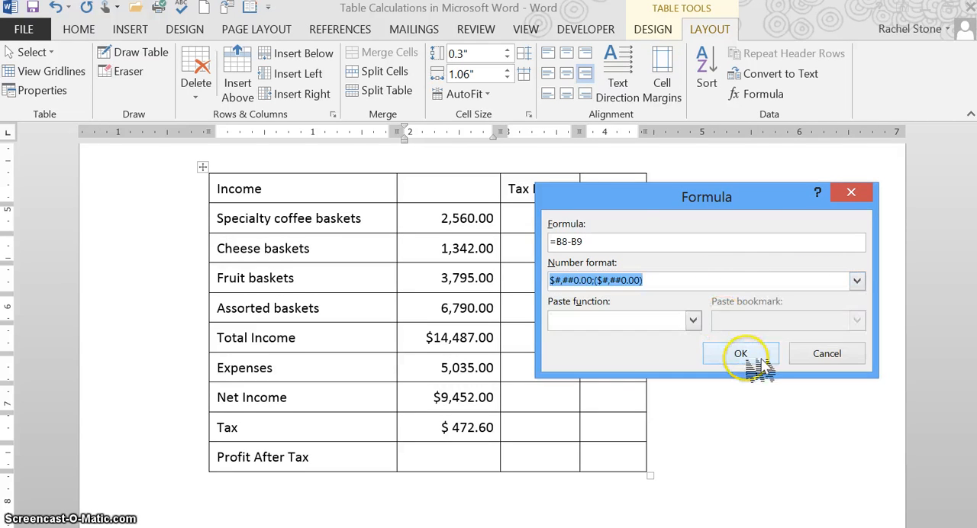
{"action": "left_click", "coordinate": [749, 356]}
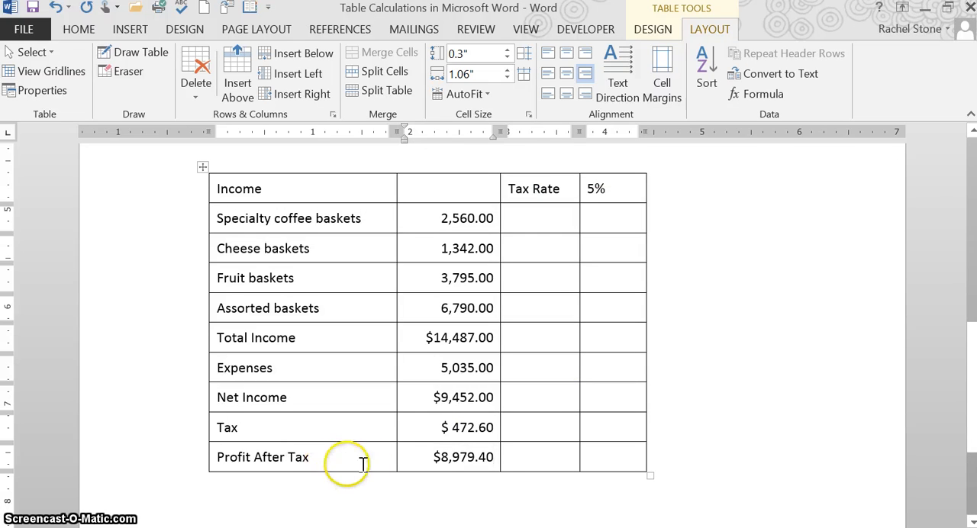